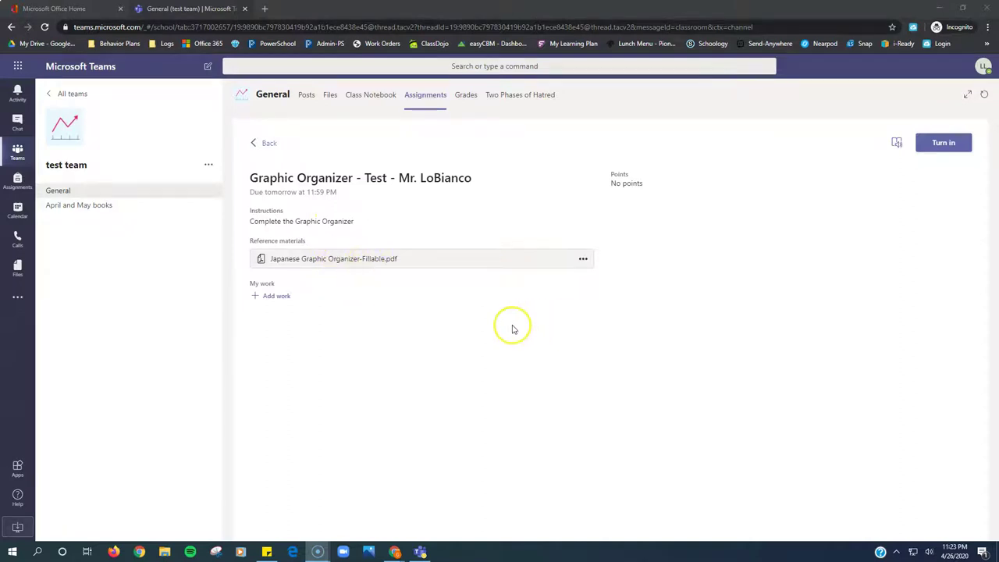
Preview the reference file Japanese Graphic Organizer-Fillable.pdf in Teams and online, closing each view
left_click(584, 260)
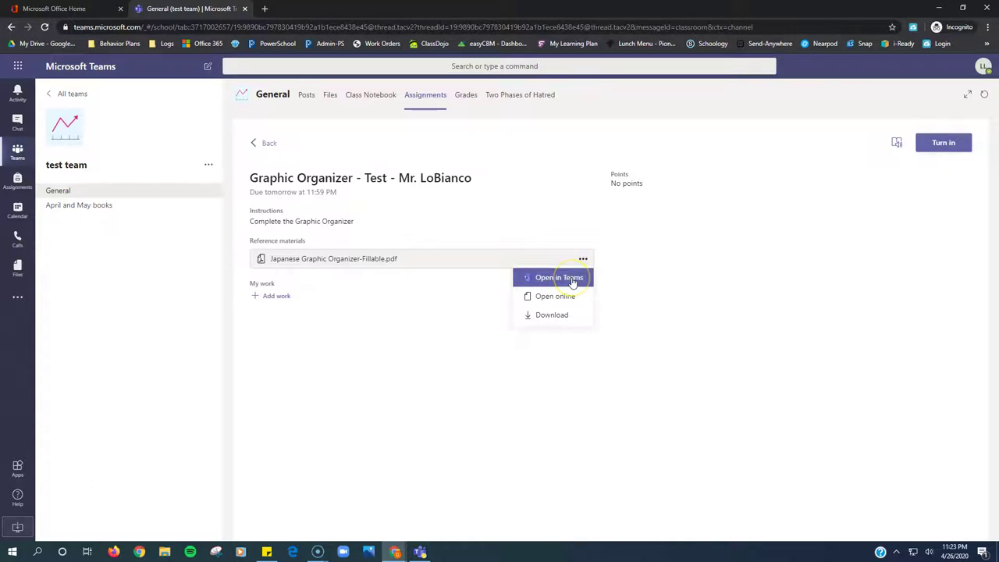
left_click(573, 280)
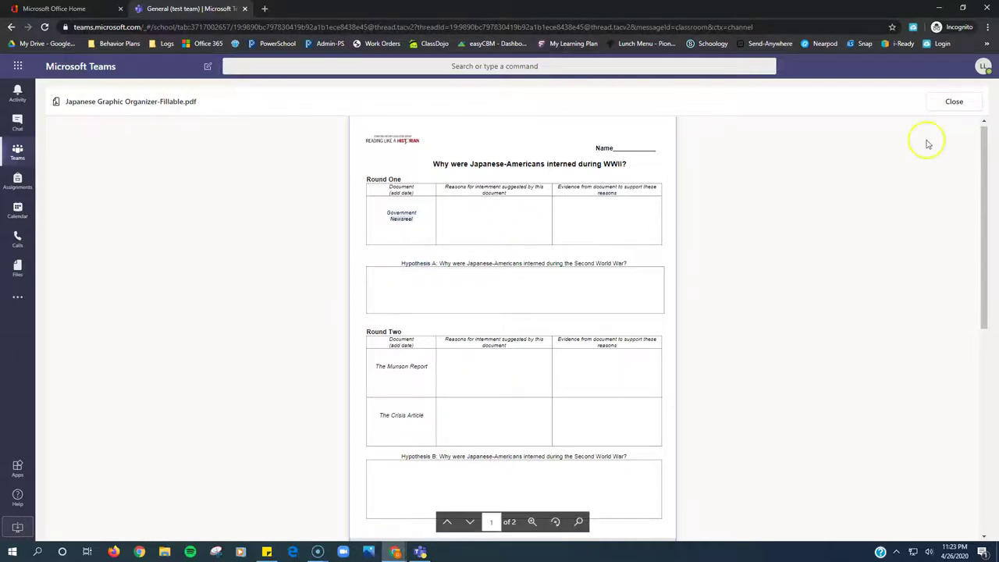
left_click(953, 102)
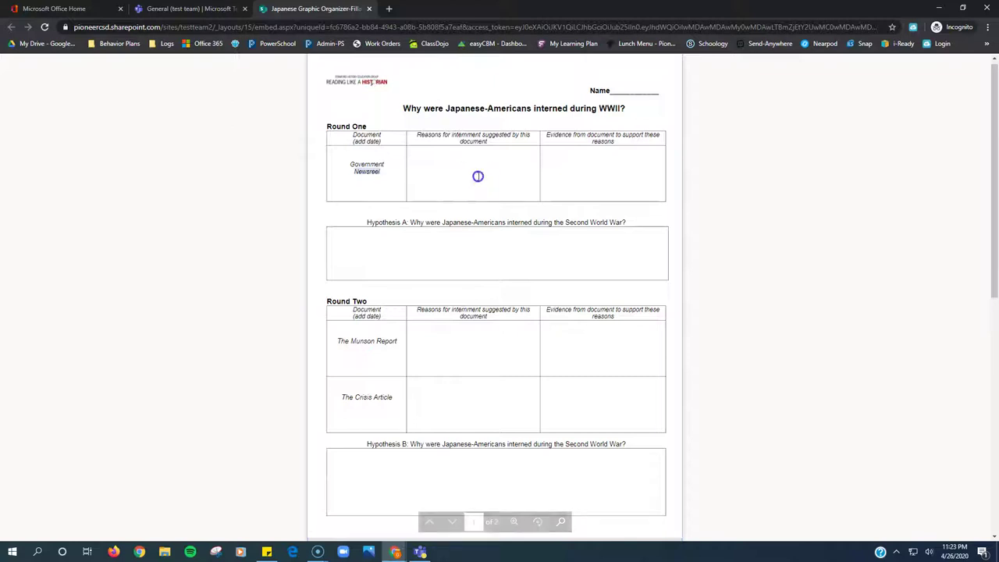
left_click(370, 9)
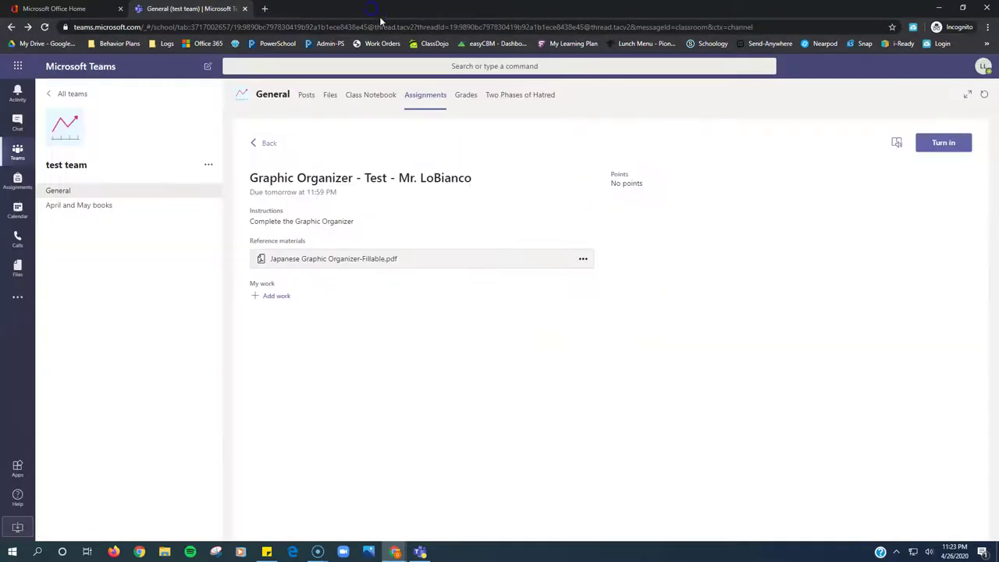
Download the reference file Japanese Graphic Organizer-Fillable.pdf and show it in its folder
left_click(582, 258)
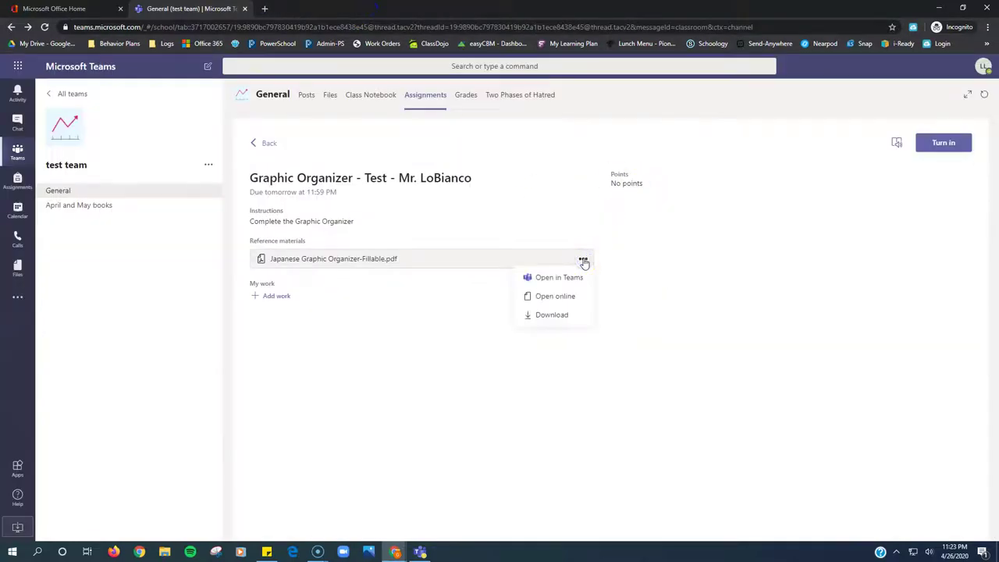
left_click(572, 318)
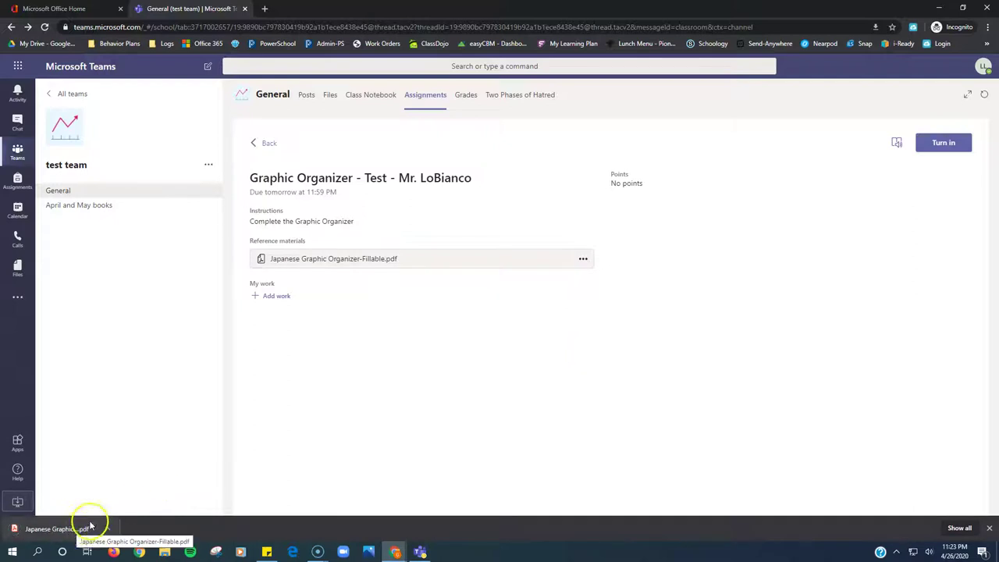
left_click(107, 530)
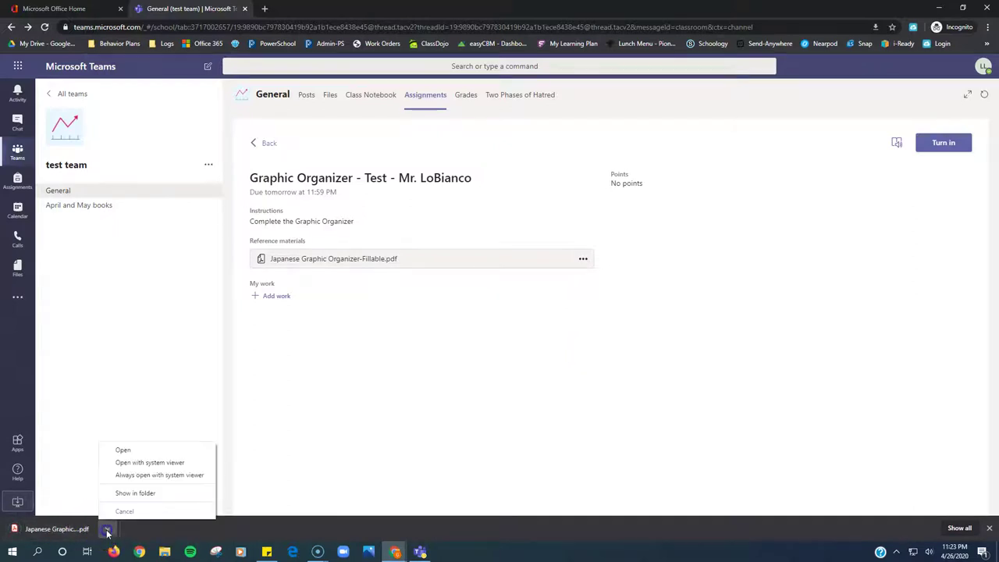
left_click(135, 494)
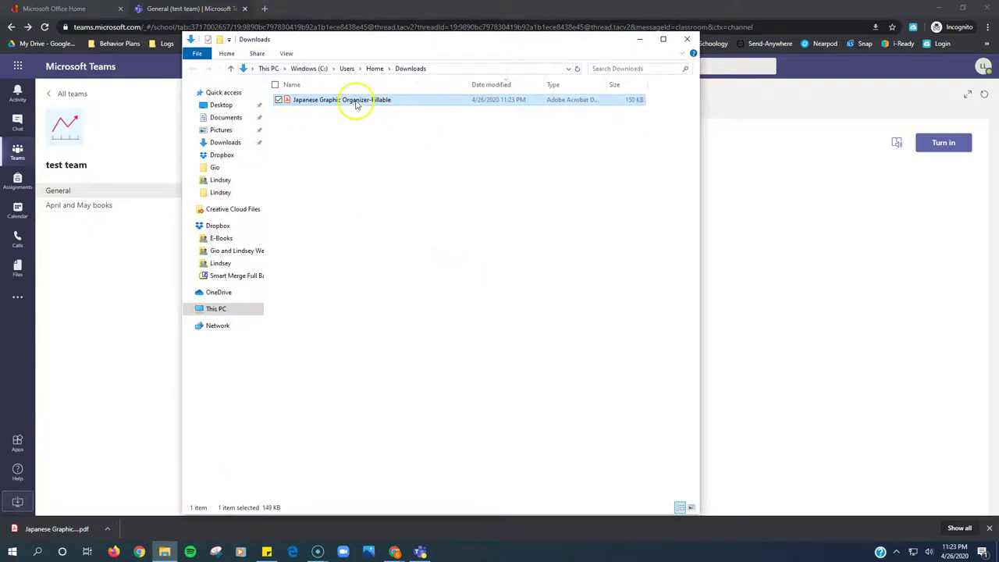
Open the downloaded Japanese Graphic Organizer-Fillable file with Adobe Acrobat Reader DC
right_click(356, 100)
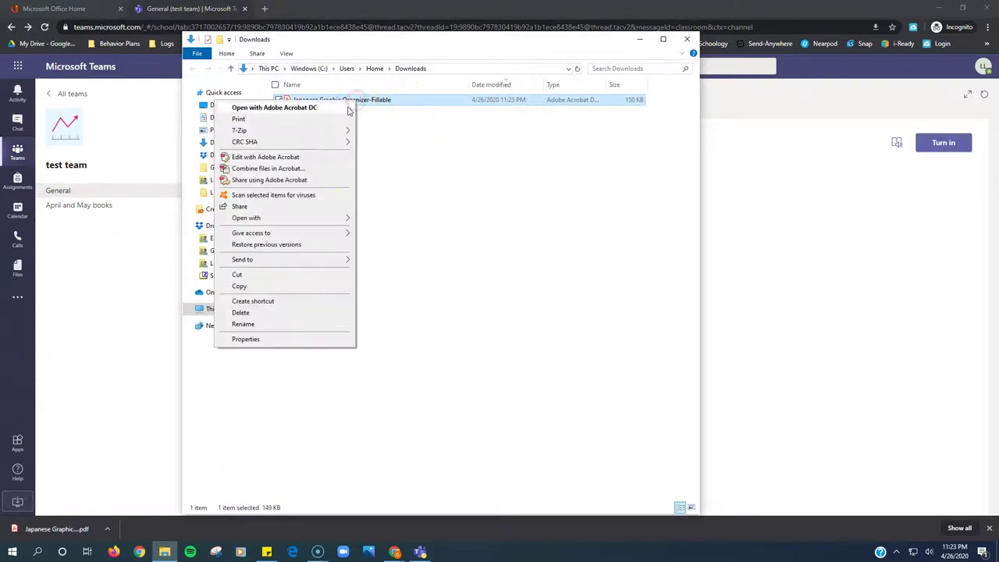
mouse_move(325, 218)
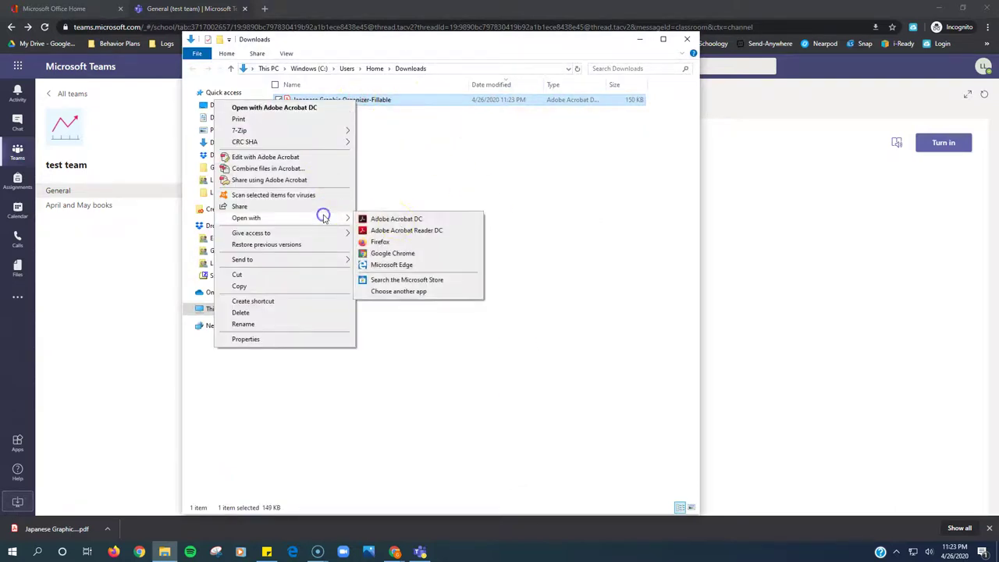
left_click(419, 232)
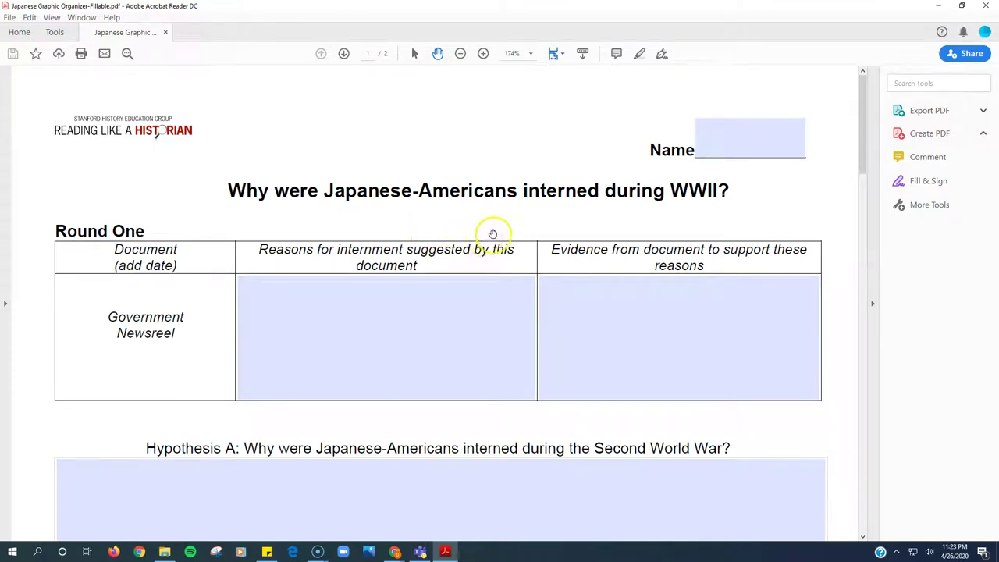
Enter "Student" as the name and "The government wanted to intern the Japanese because" as the Government Newsreel reasons
left_click(734, 132)
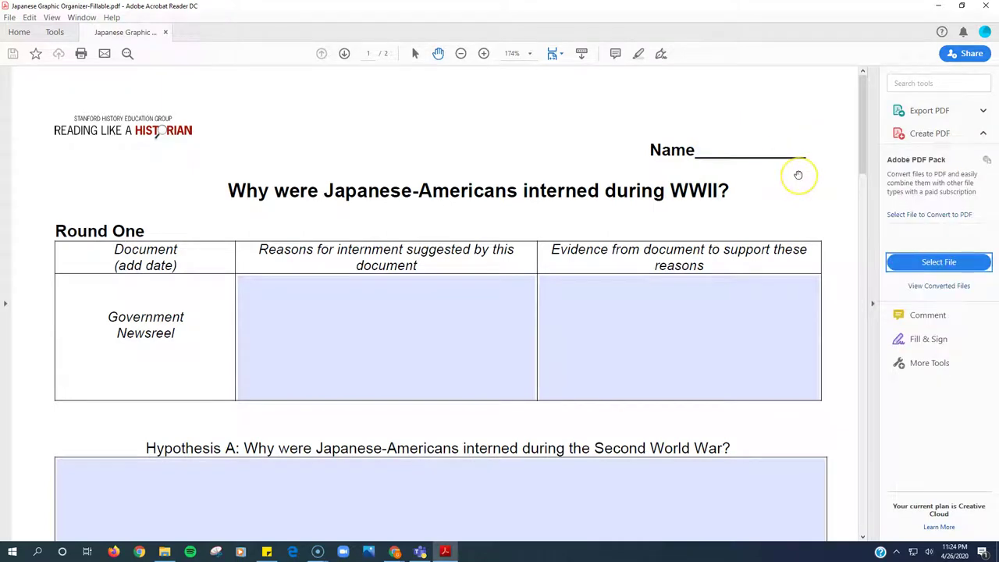
type("Student")
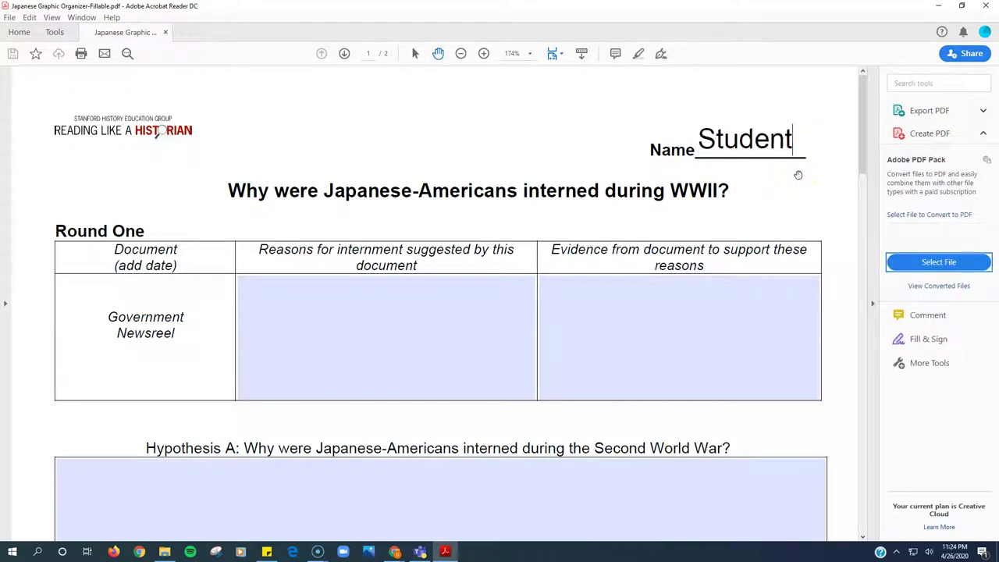
left_click(404, 288)
type("T")
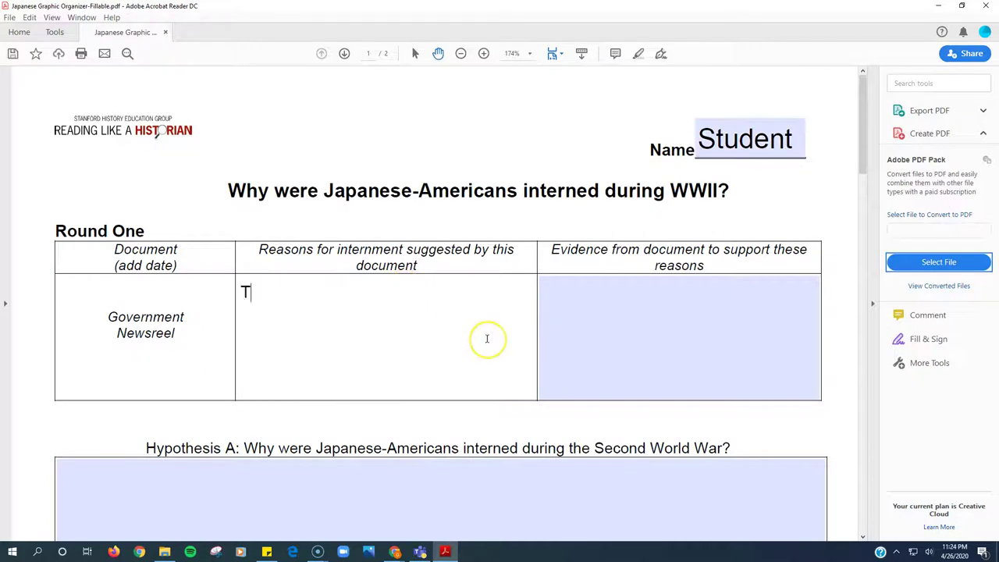
type("he government wanted to intern the Japanese because")
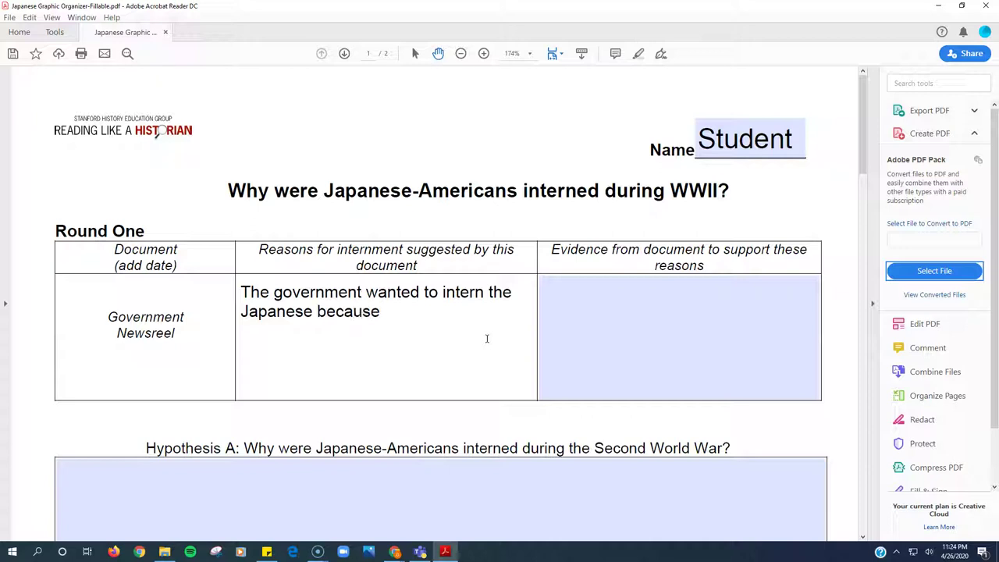
Look through the remaining fillable fields on both pages and return to the start of the form
left_click(611, 301)
scroll(472, 332, "down", 5)
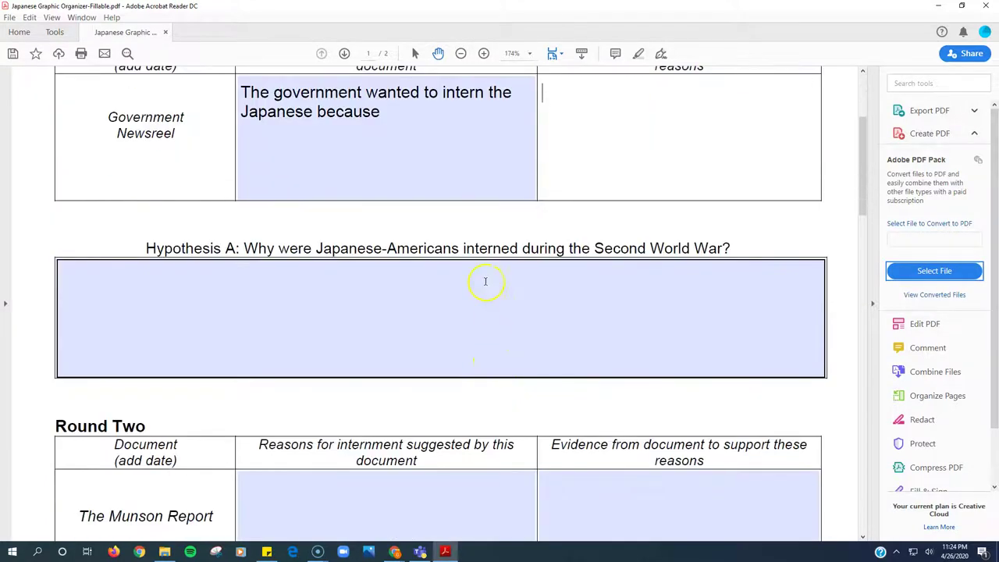
left_click(484, 282)
scroll(479, 307, "down", 3)
left_click(708, 415)
scroll(445, 368, "down", 4)
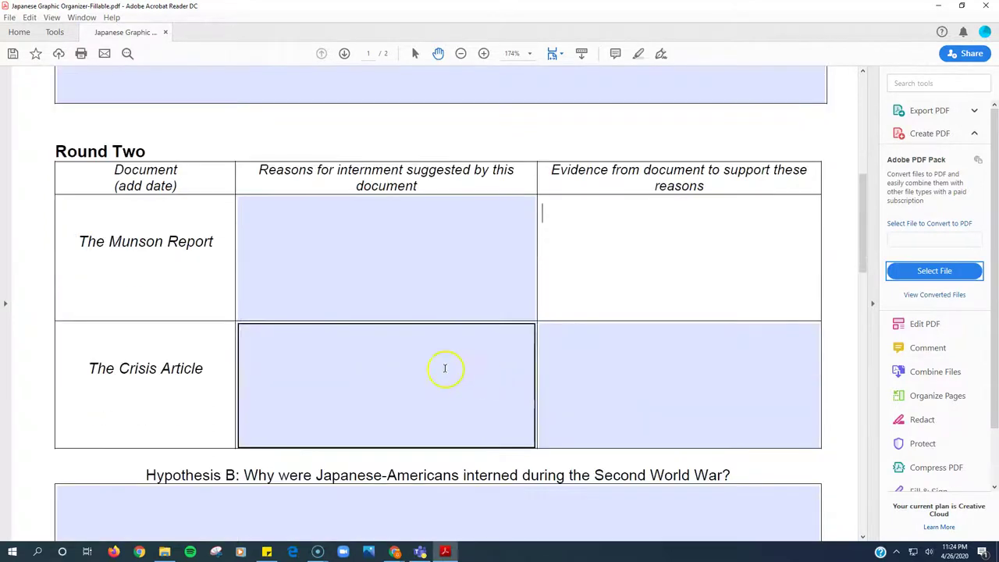
left_click(681, 396)
scroll(682, 383, "down", 10)
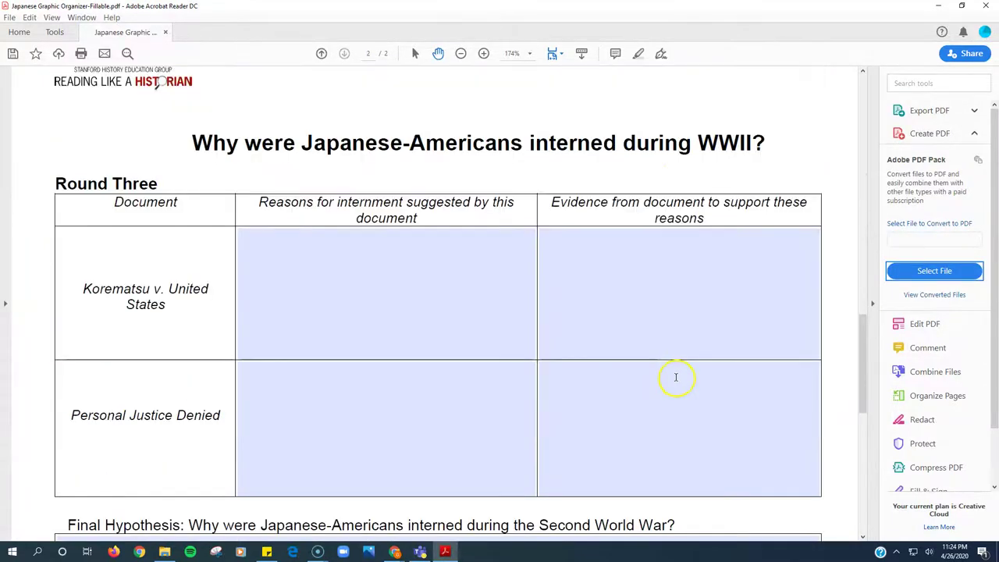
scroll(676, 378, "down", 4)
left_click_drag(856, 408, 841, 107)
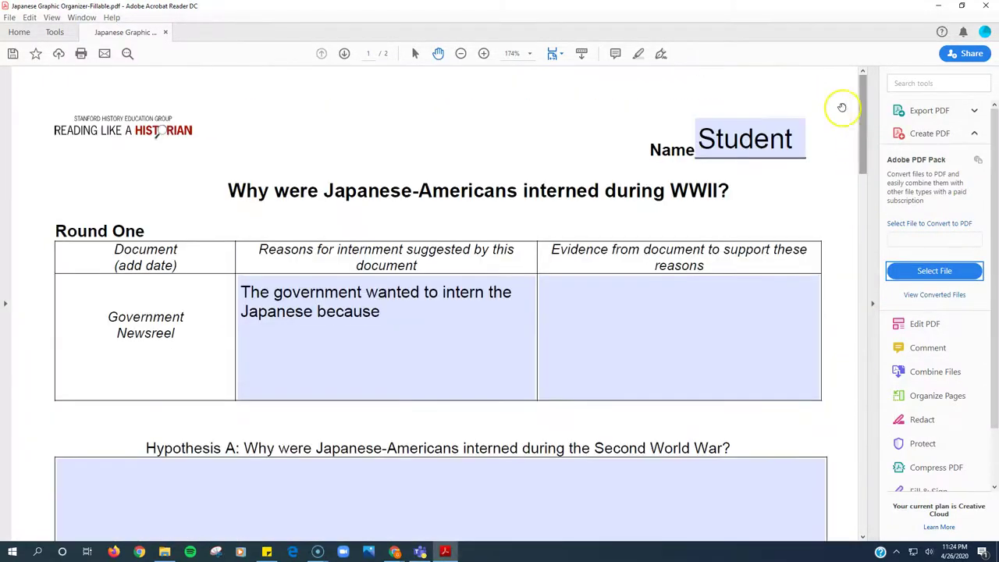
Save the filled form in the Downloads folder as Japanese Graphic Organizer-Fillable-Student
left_click(9, 17)
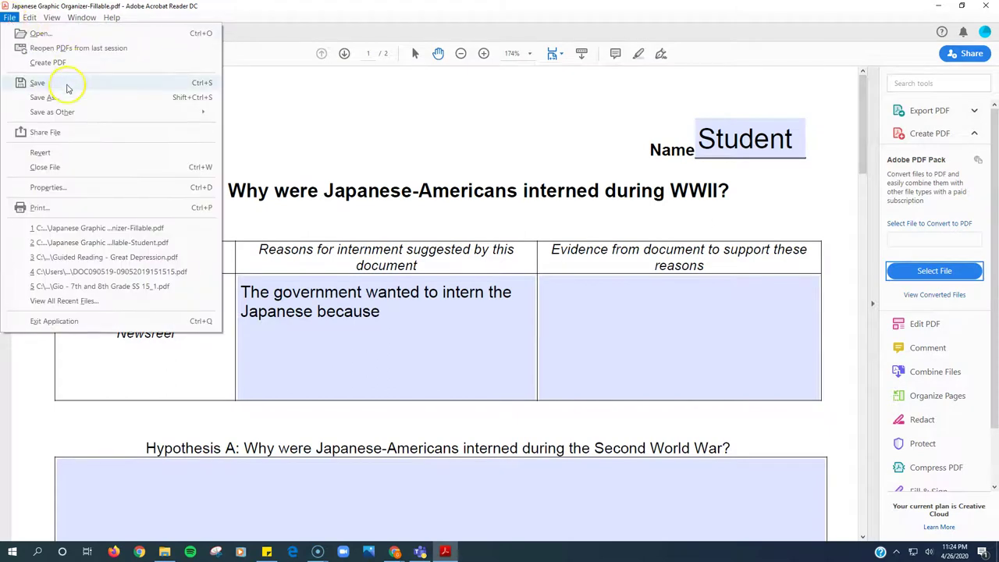
left_click(66, 87)
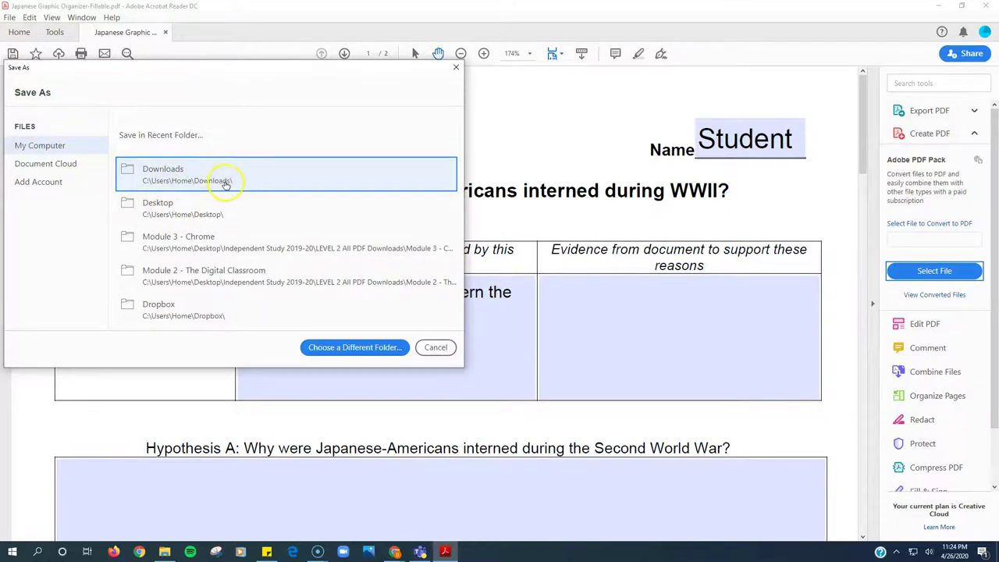
left_click(225, 181)
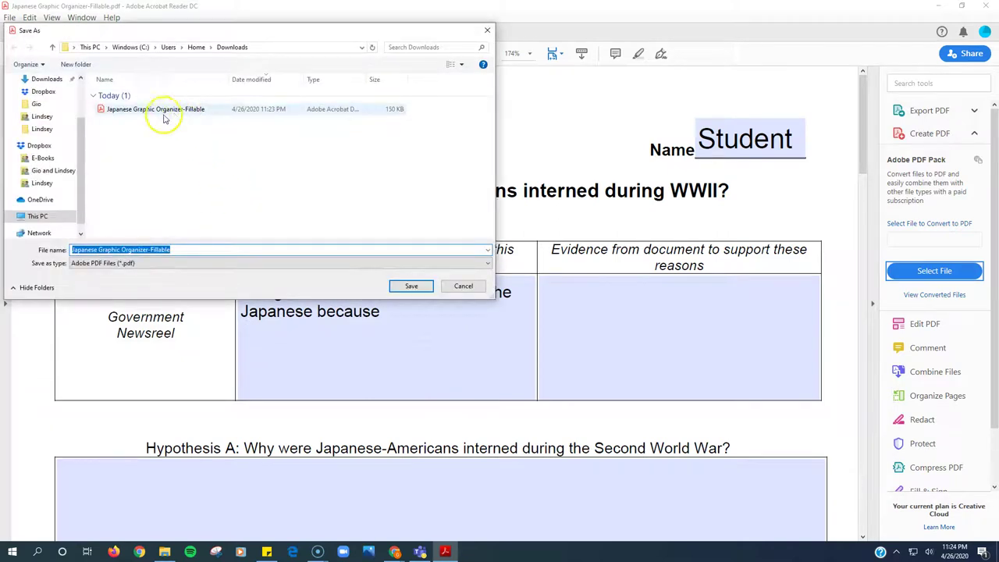
left_click(194, 247)
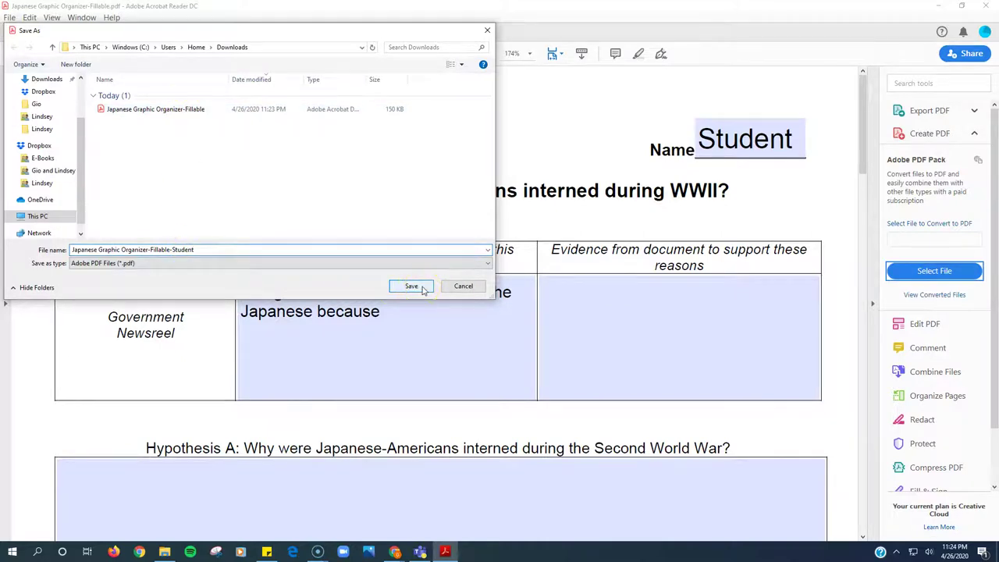
left_click(413, 286)
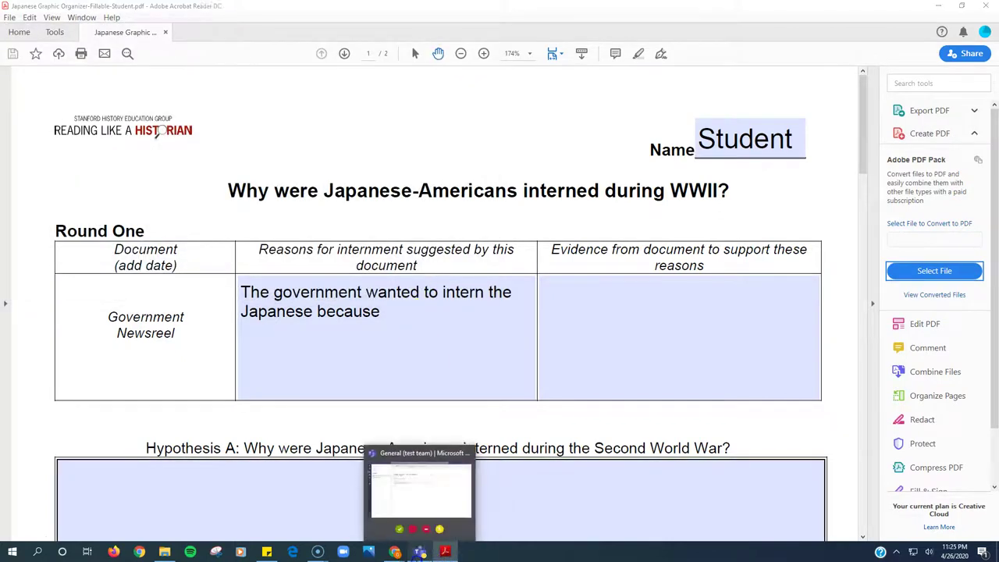
Switch back to the student view of the Graphic Organizer assignment in Chrome
left_click(421, 551)
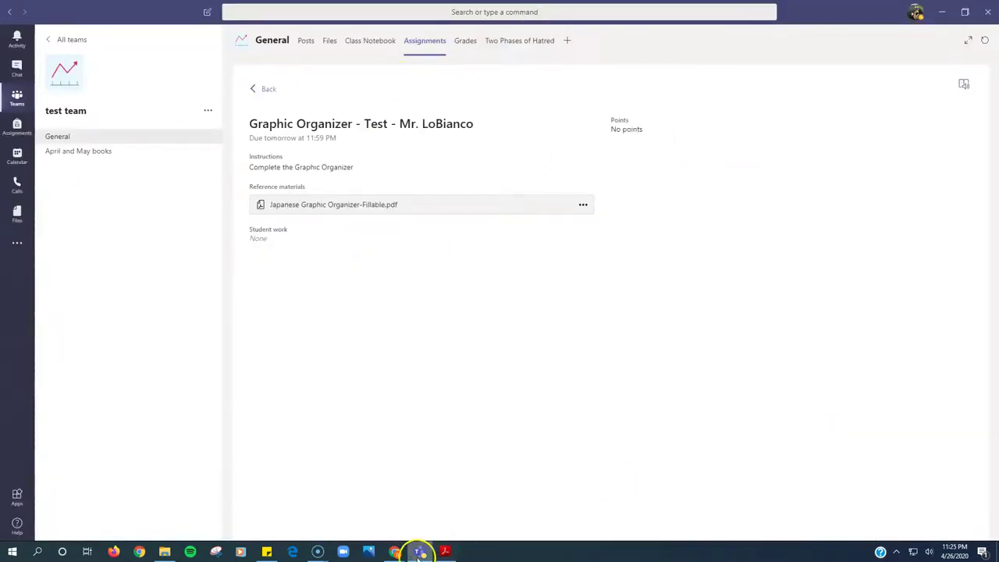
mouse_move(396, 552)
left_click(412, 518)
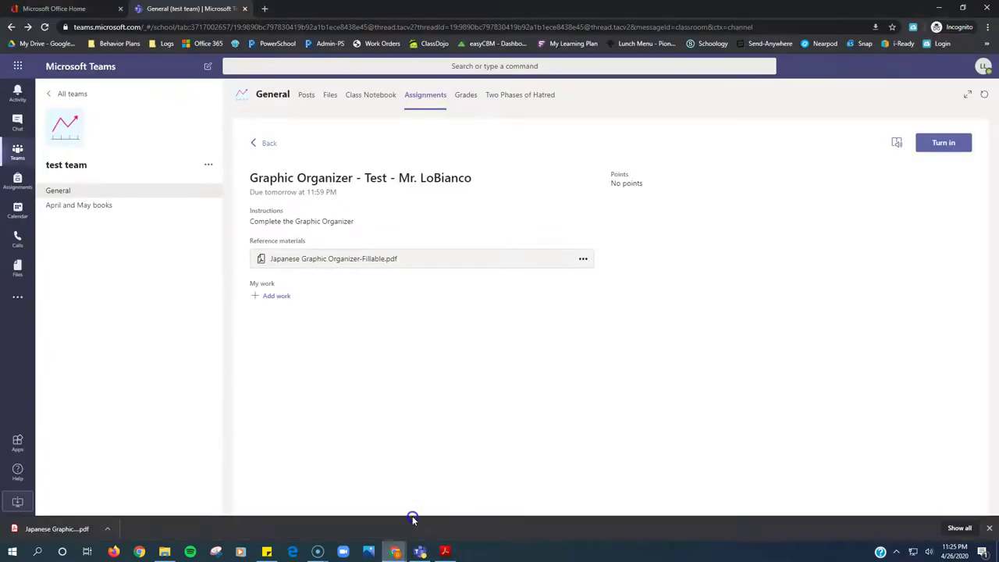
Attach Japanese Graphic Organizer-Fillable-Student.pdf from this device's Downloads folder as work for the assignment
left_click(272, 299)
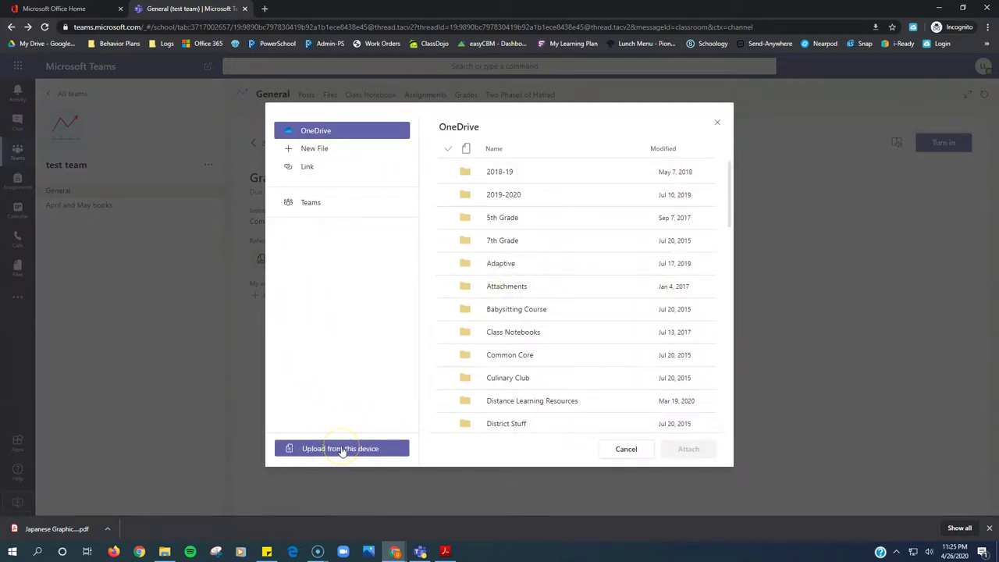
left_click(341, 450)
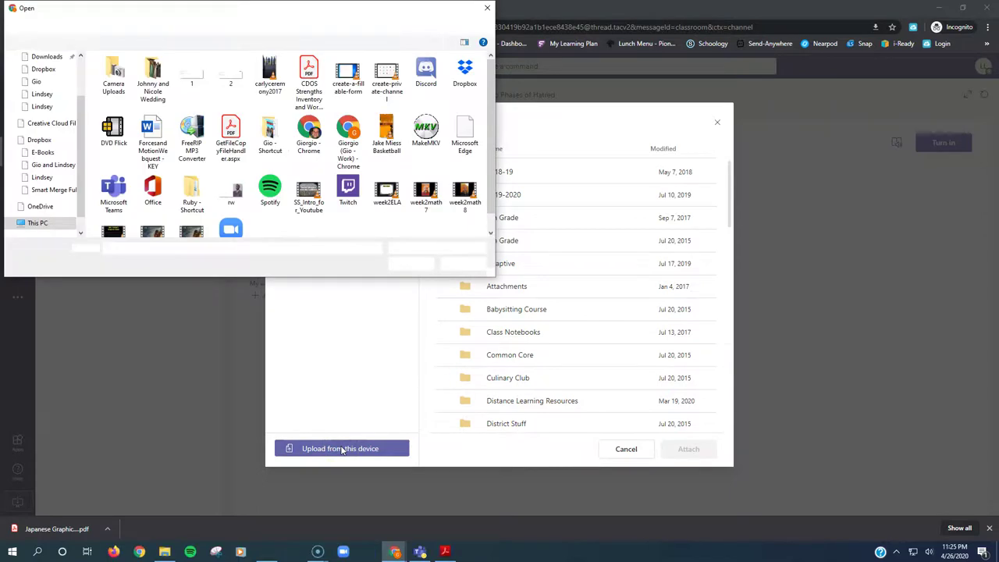
scroll(51, 90, "up", 2)
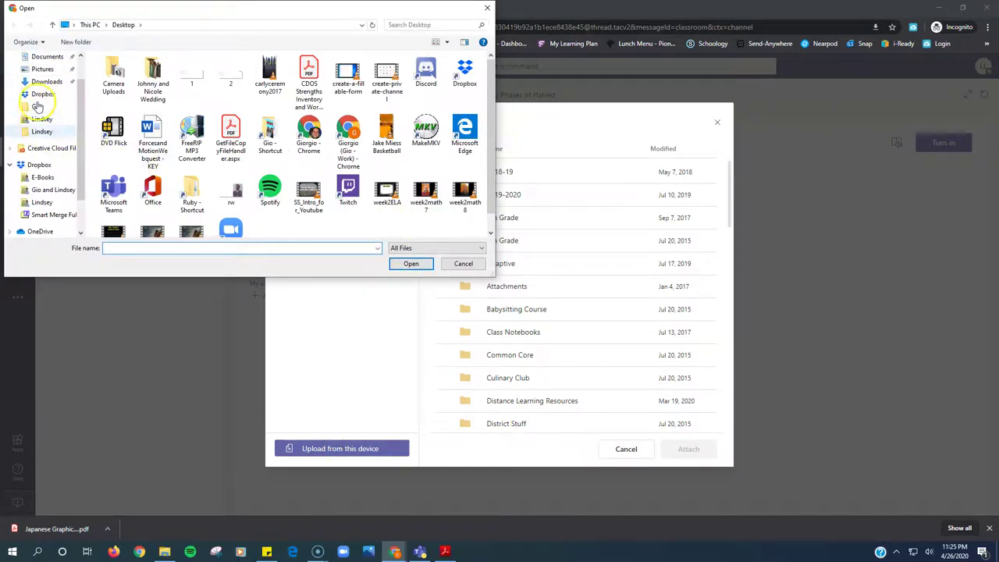
left_click(48, 82)
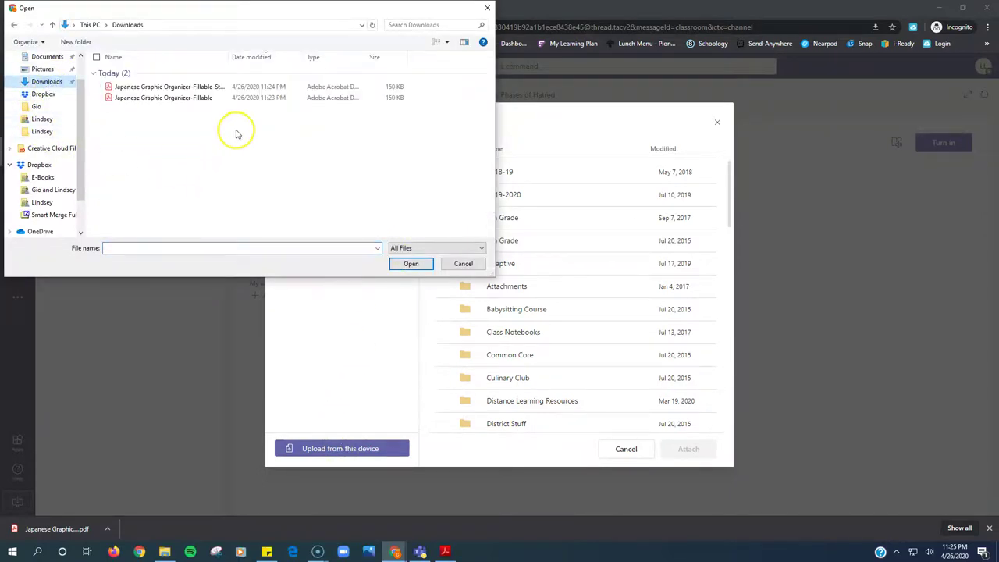
left_click_drag(228, 59, 261, 56)
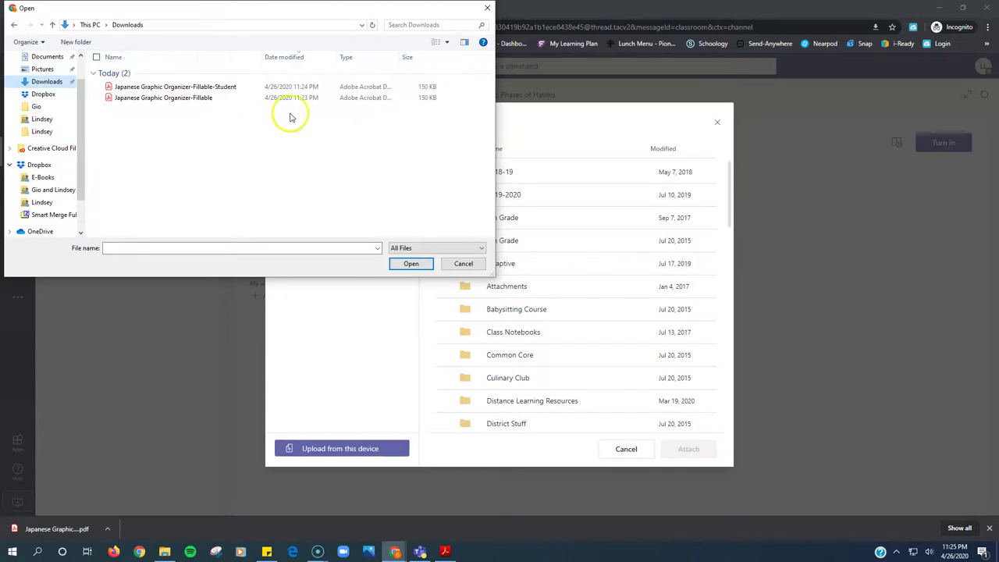
left_click(231, 91)
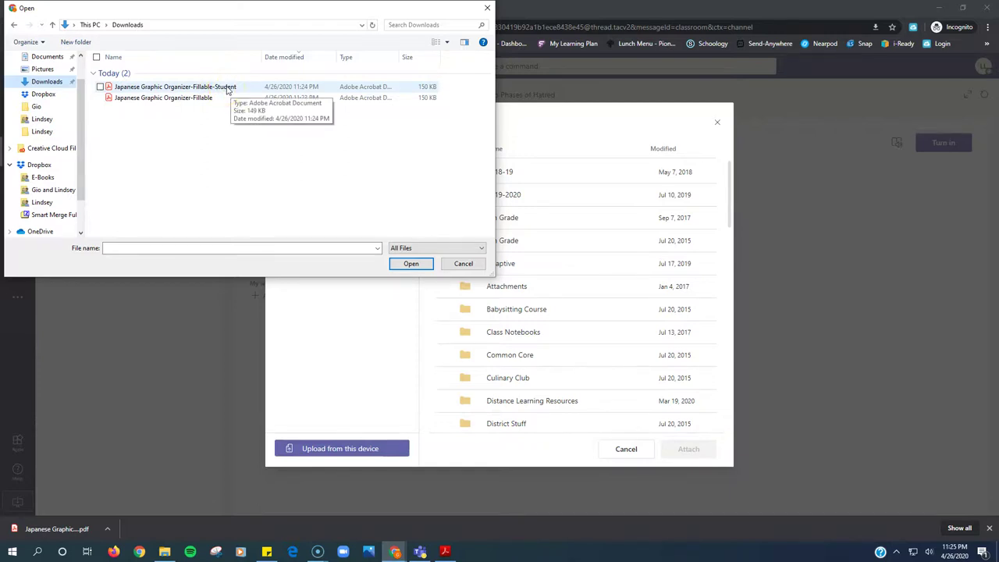
left_click(228, 90)
left_click(410, 264)
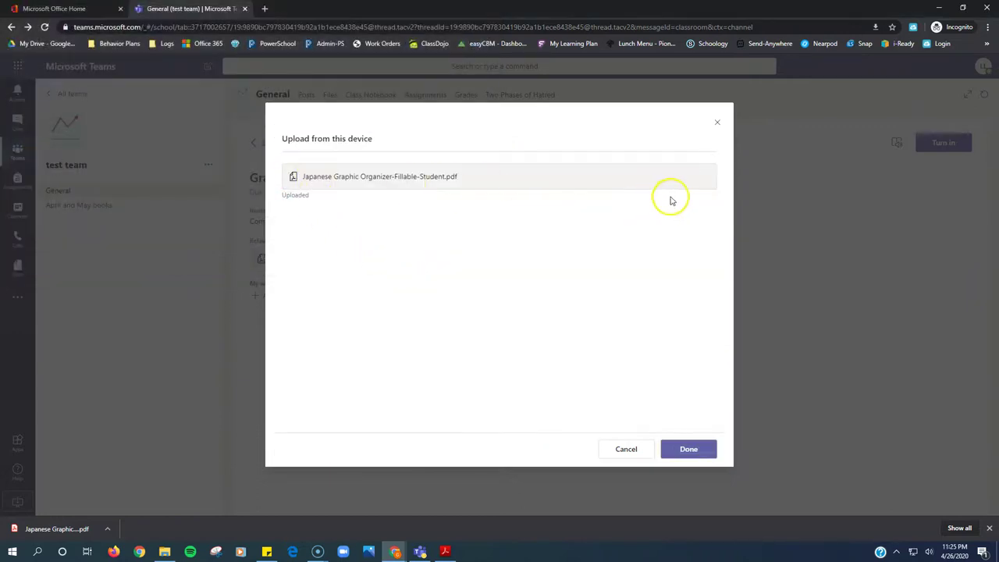
left_click(688, 451)
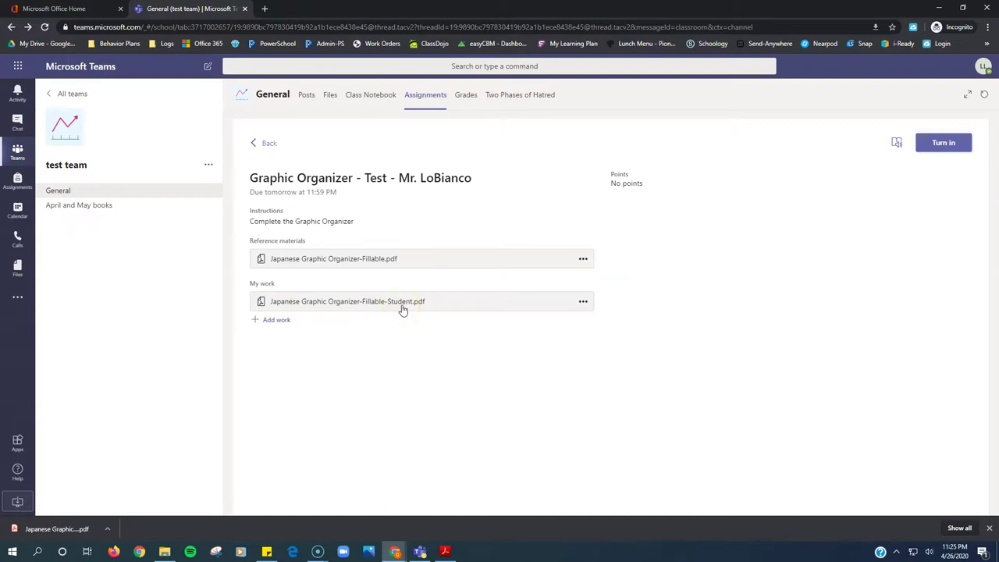
Check the attached student PDF in Teams, close it and turn in the assignment
left_click(583, 302)
left_click(571, 321)
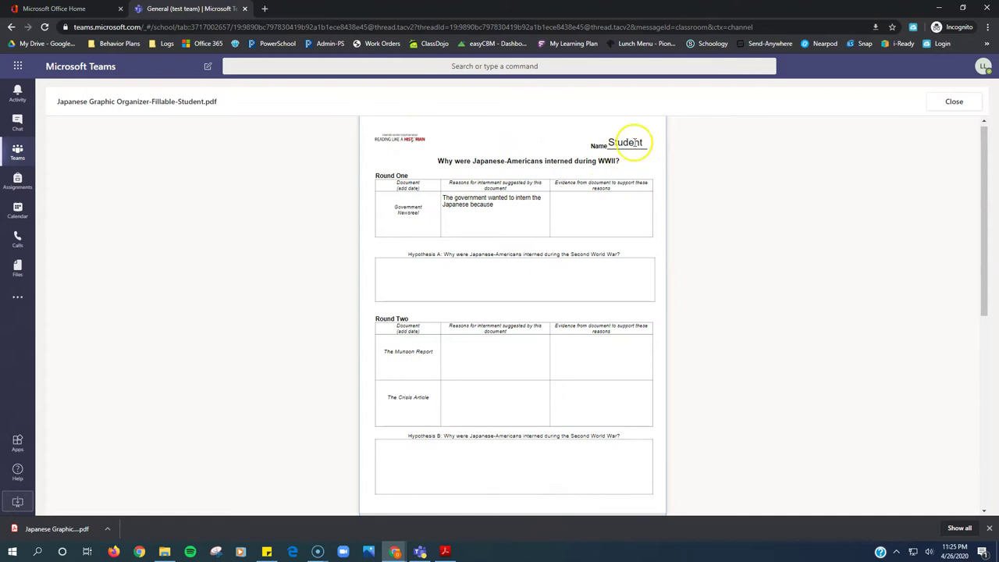
left_click(953, 102)
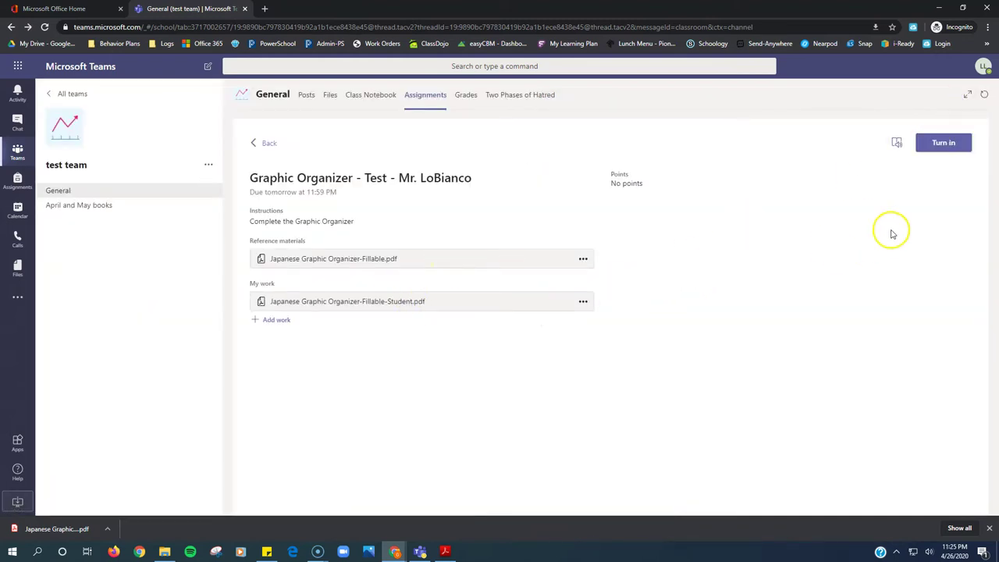
left_click(947, 150)
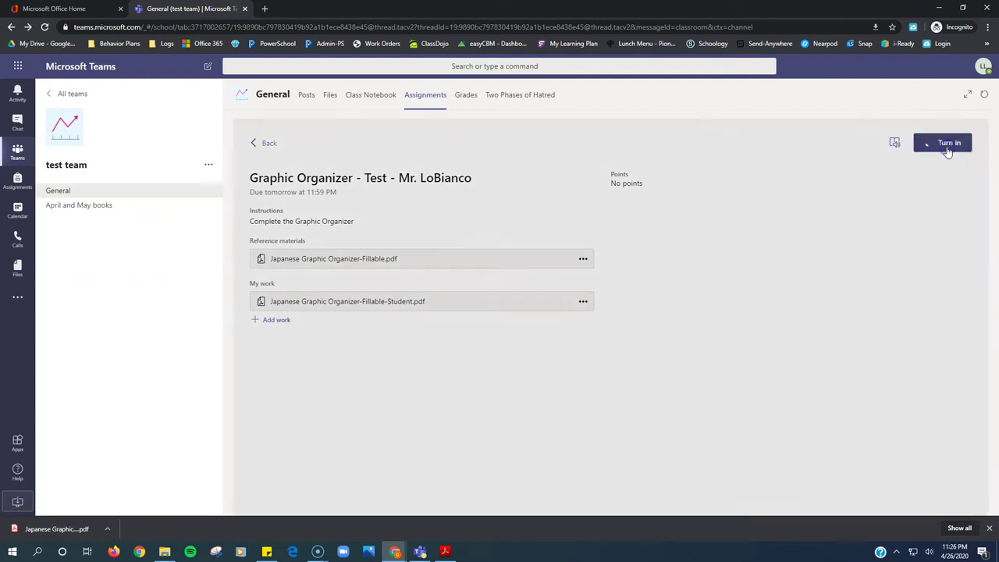